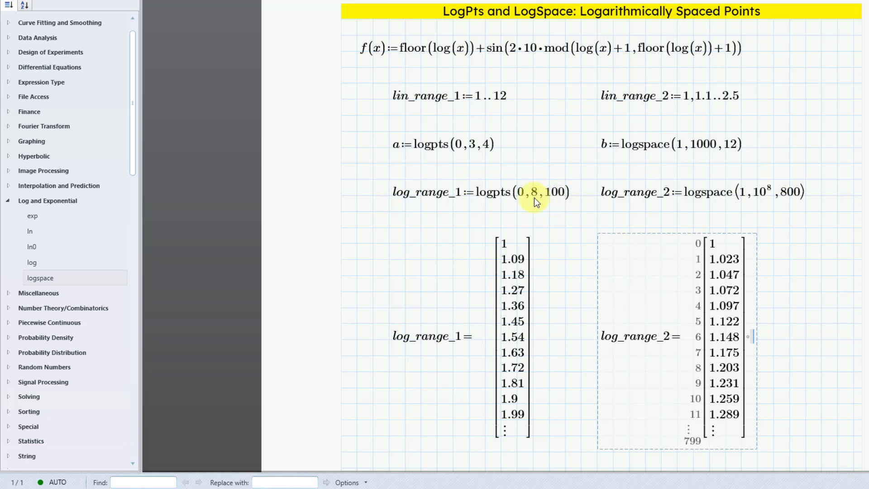
# Delete the evaluated log_range_1 and log_range_2 result vectors from the worksheet.
pyautogui.click(356, 245)
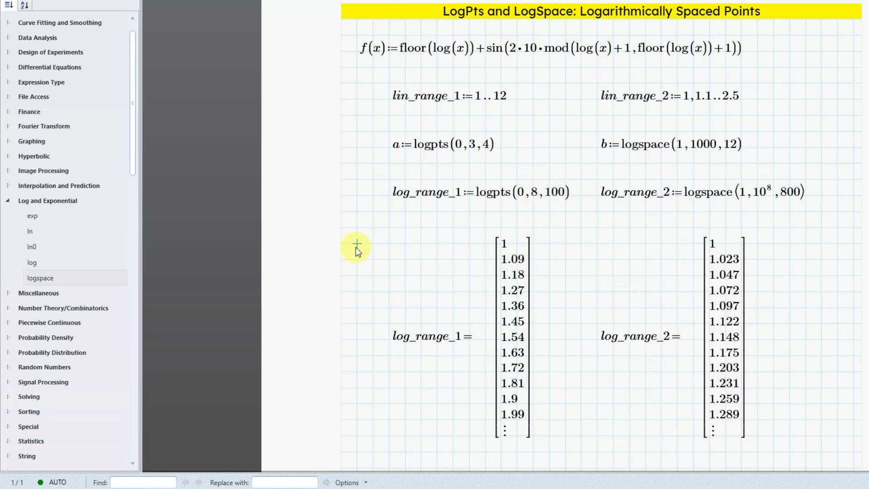
pyautogui.moveTo(356, 244); pyautogui.dragTo(751, 376)
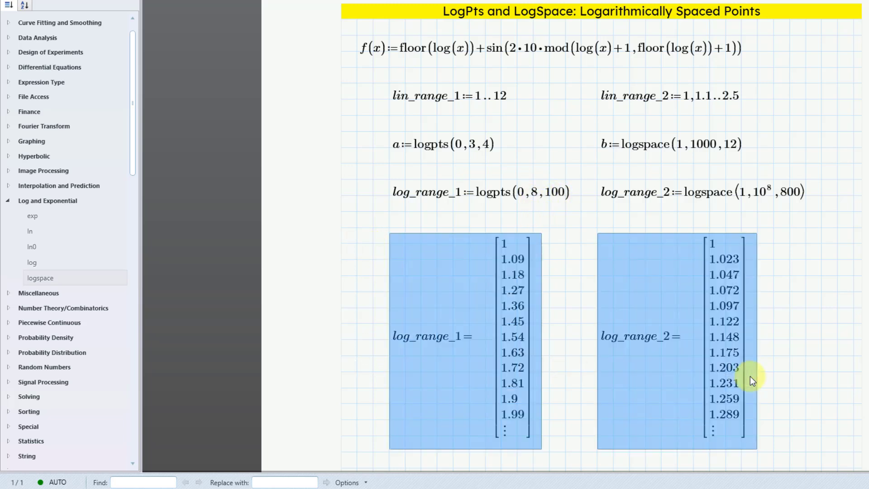
pyautogui.press('Delete')
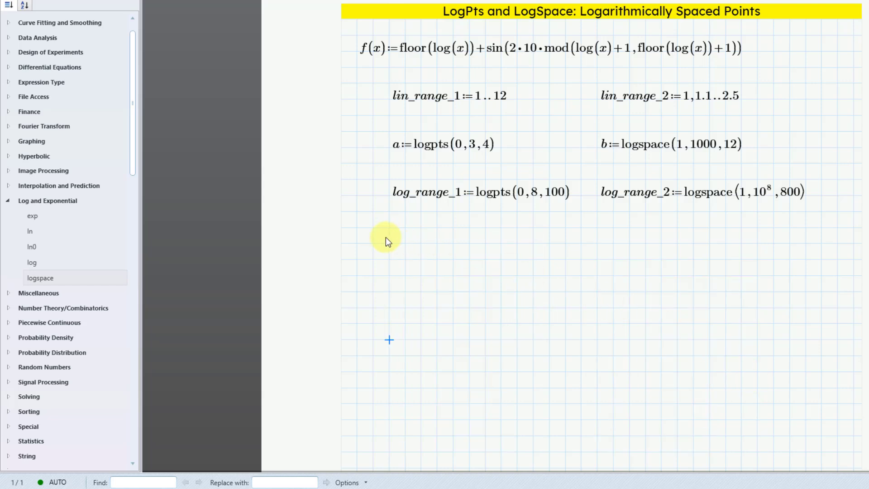
# Insert an XY plot in the empty area below the log_range_1 definition.
pyautogui.click(358, 243)
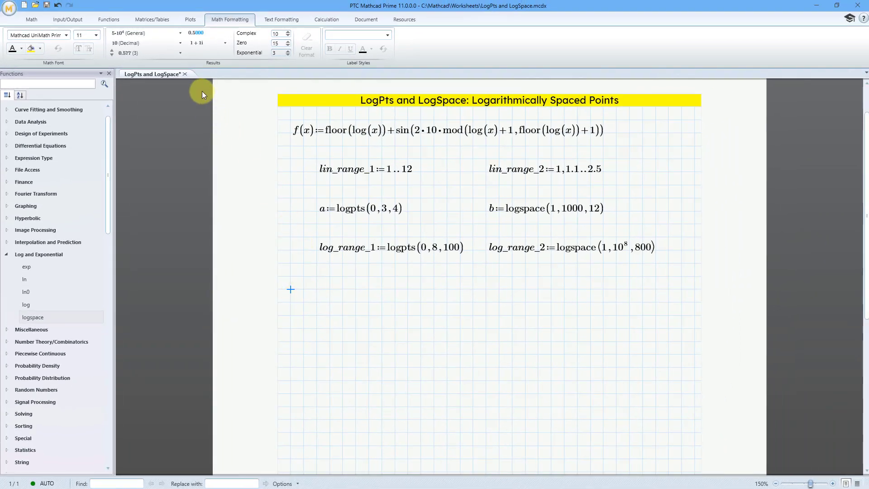
pyautogui.click(189, 20)
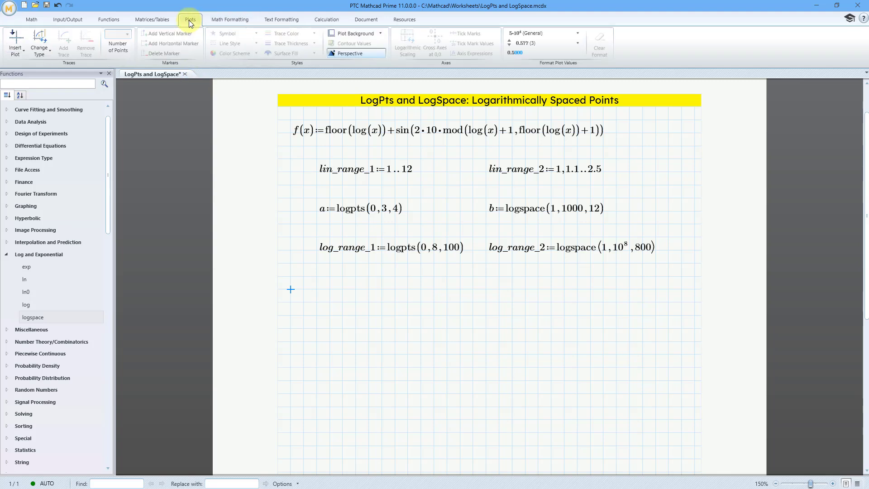
pyautogui.click(16, 53)
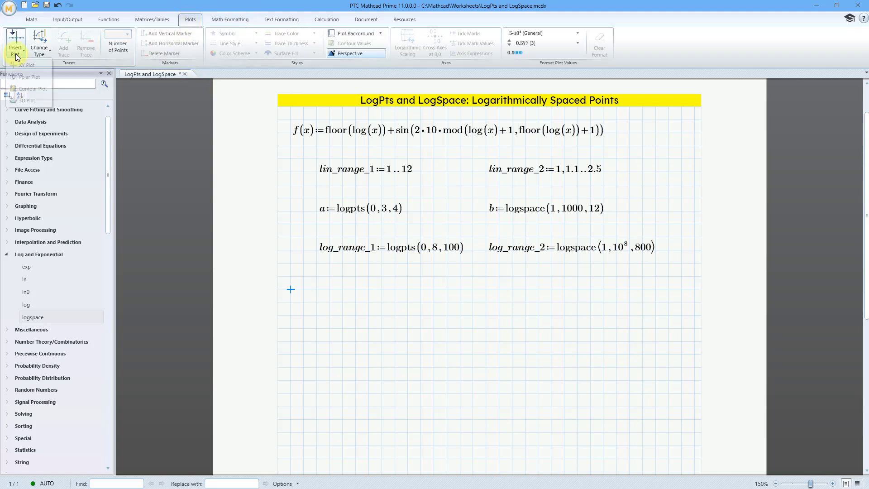
pyautogui.click(37, 65)
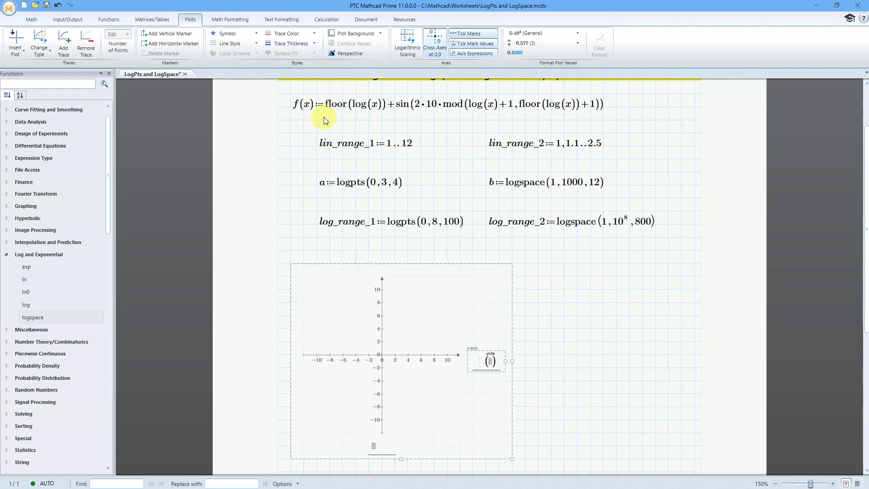
# Enter f(log_range_1) as the plot's y-axis expression.
pyautogui.write('f(')
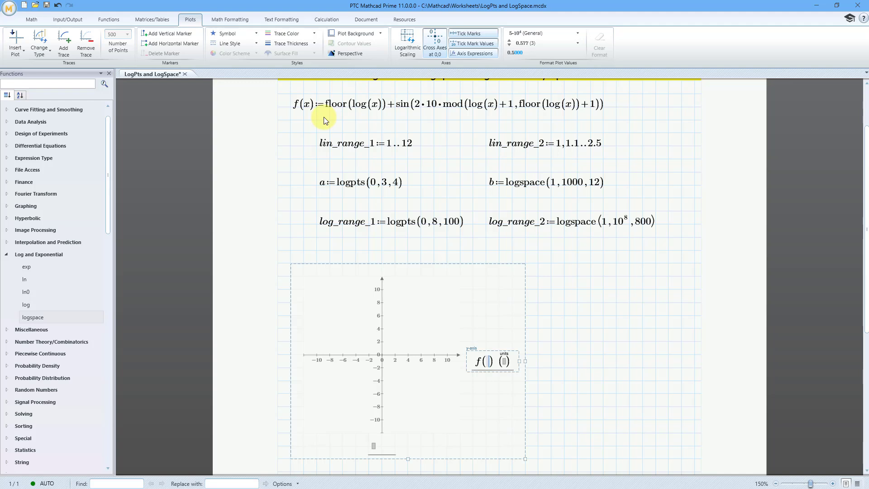
pyautogui.write('log')
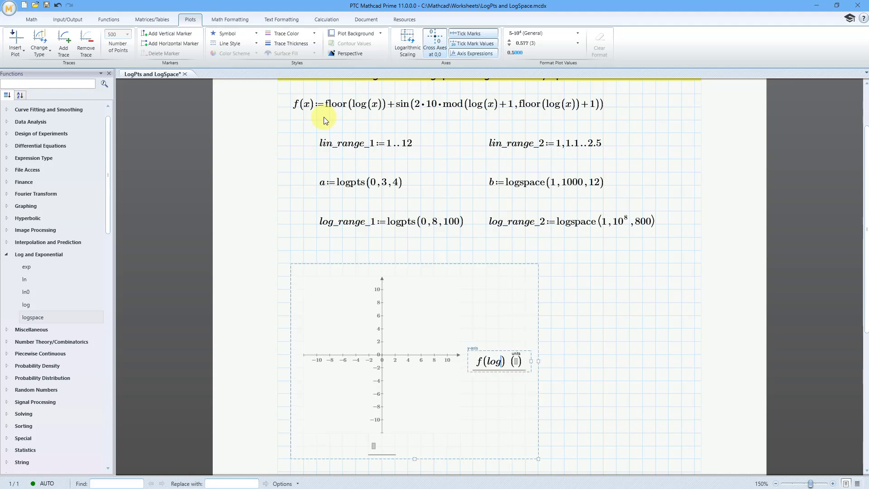
pyautogui.write('_range')
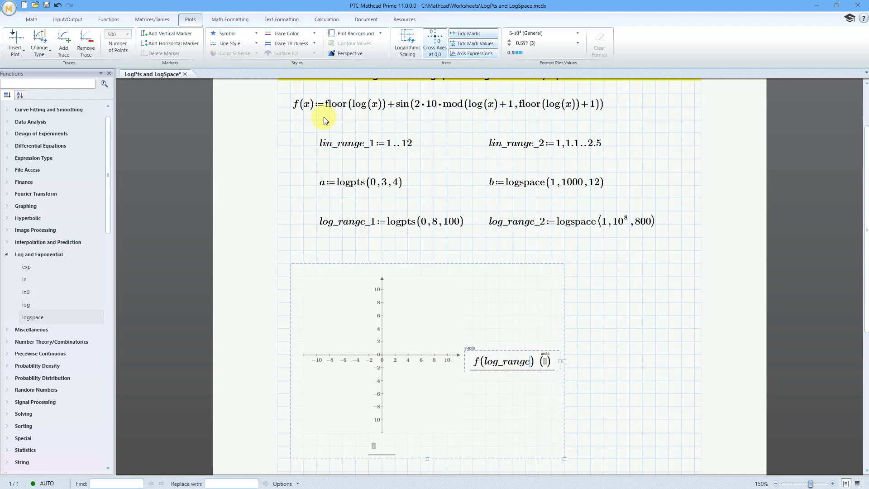
pyautogui.write('_1')
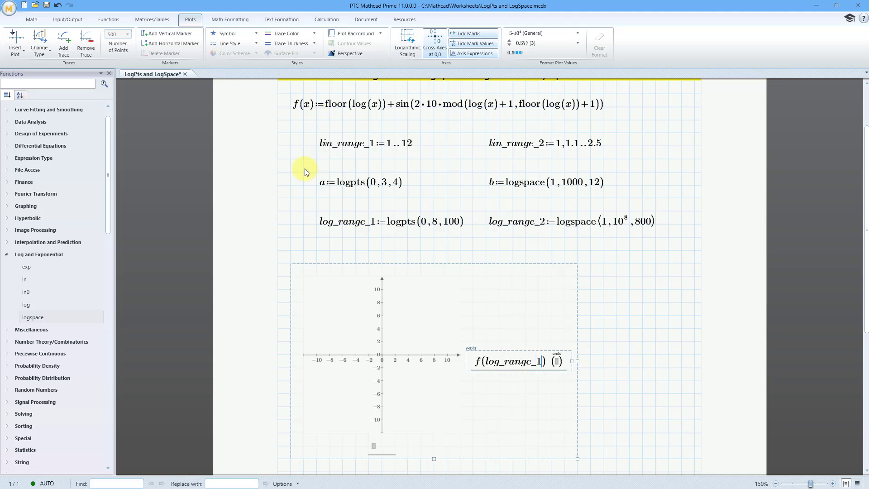
# Enter log_range_1 as the plot's x-axis expression and evaluate the plot.
pyautogui.click(373, 447)
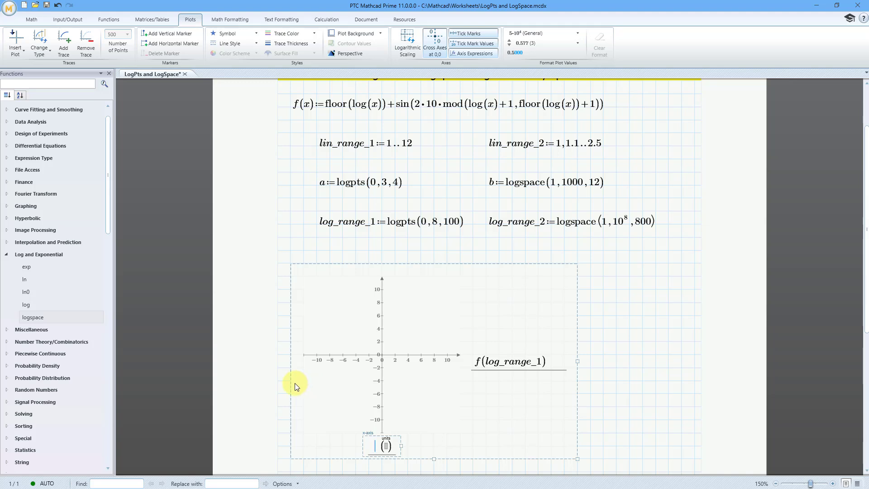
pyautogui.write('log_ranf')
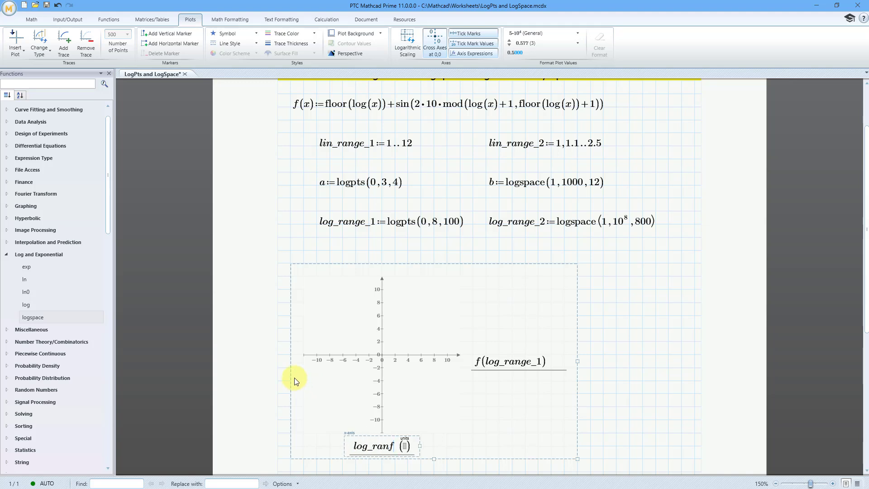
pyautogui.press('BackSpace')
pyautogui.write('ge_1')
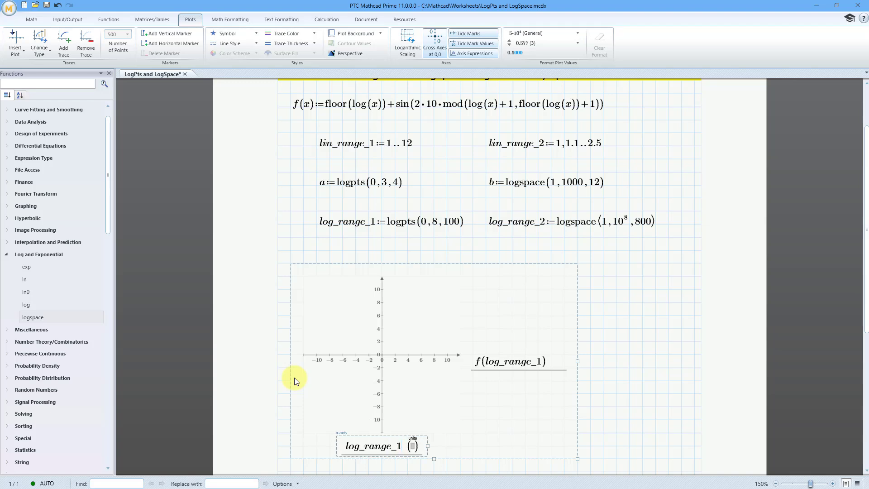
pyautogui.click(629, 354)
pyautogui.click(397, 368)
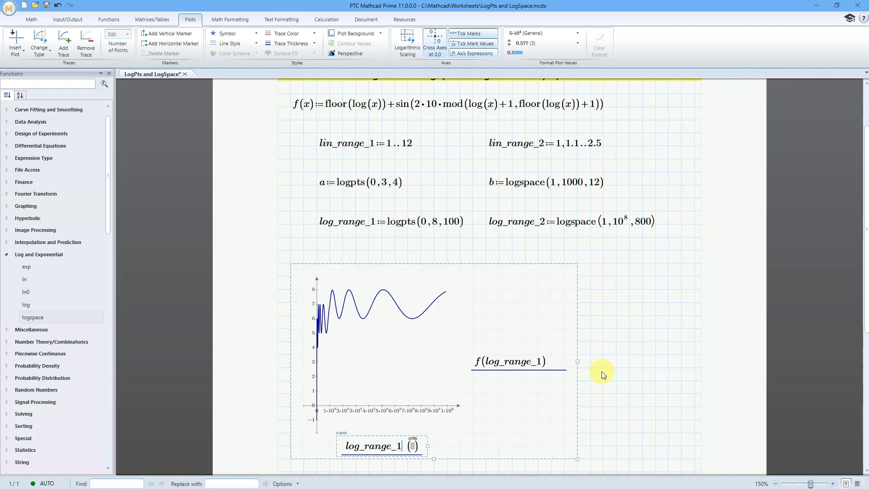
# Widen the plot and align it with the page margins so it spans the full width of the worksheet grid.
pyautogui.moveTo(579, 362); pyautogui.dragTo(694, 363)
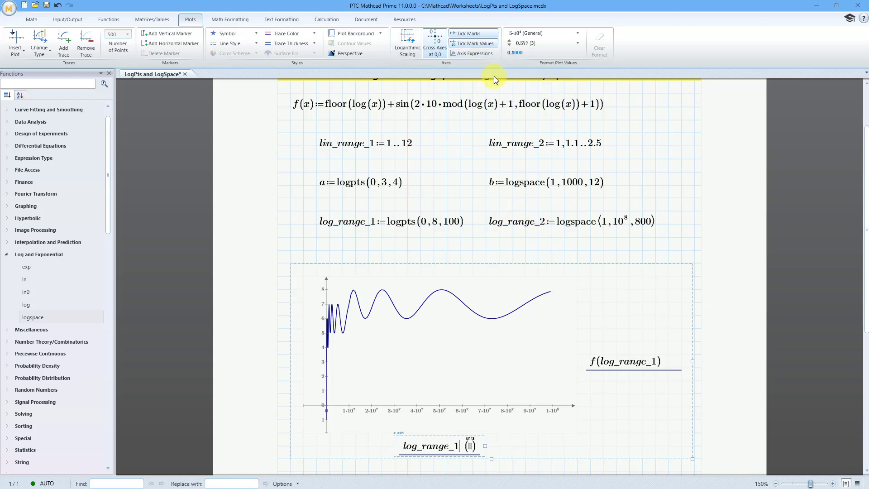
pyautogui.click(670, 247)
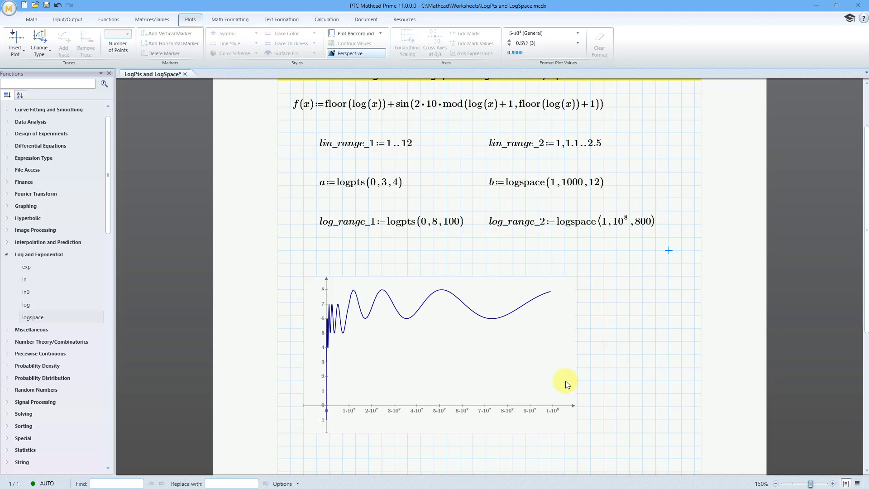
pyautogui.click(636, 367)
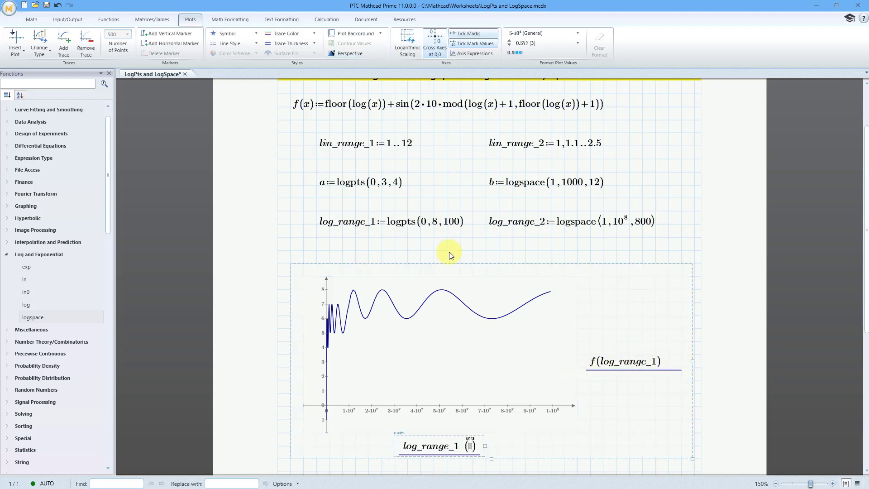
pyautogui.moveTo(452, 264); pyautogui.dragTo(439, 265)
pyautogui.moveTo(683, 362); pyautogui.dragTo(702, 362)
pyautogui.click(611, 251)
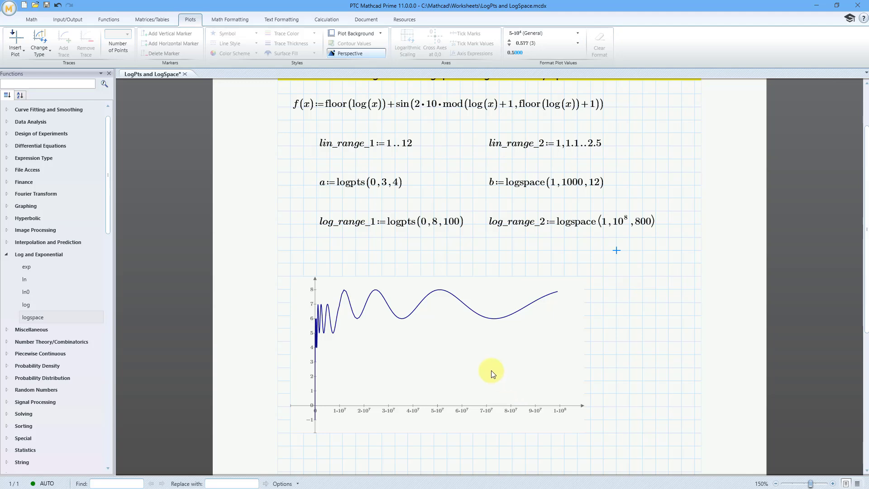
# Make the plot taller by extending its lower edge down the page.
pyautogui.click(381, 382)
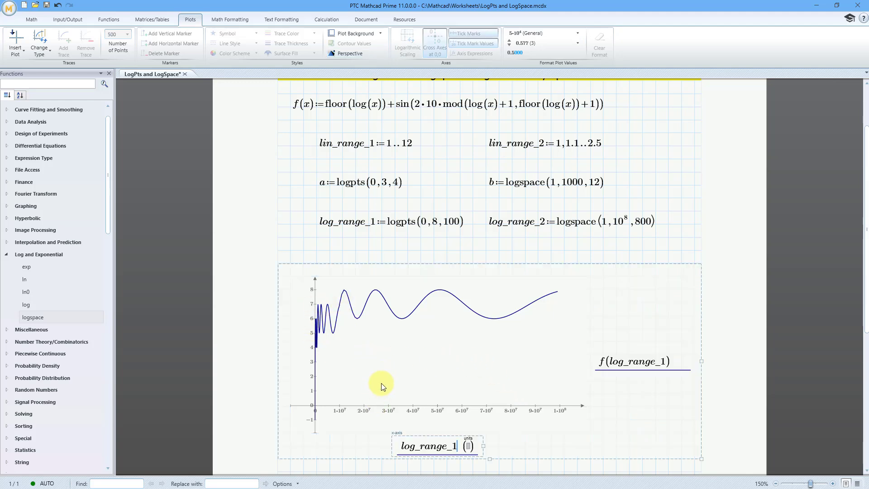
pyautogui.scroll(-3, 539, 351)
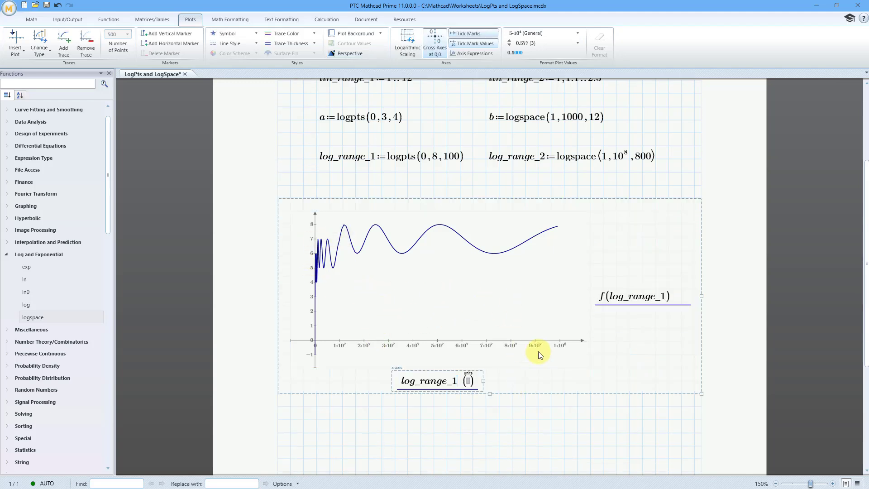
pyautogui.moveTo(498, 422); pyautogui.dragTo(509, 458)
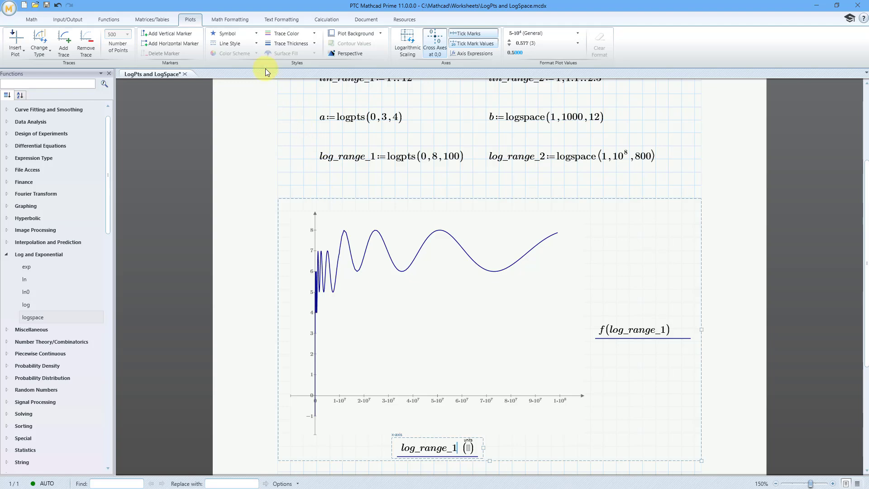
# Format the trace with a custom color of Red 0, Green 0, Blue 255 and the middle of the five line thicknesses.
pyautogui.click(314, 33)
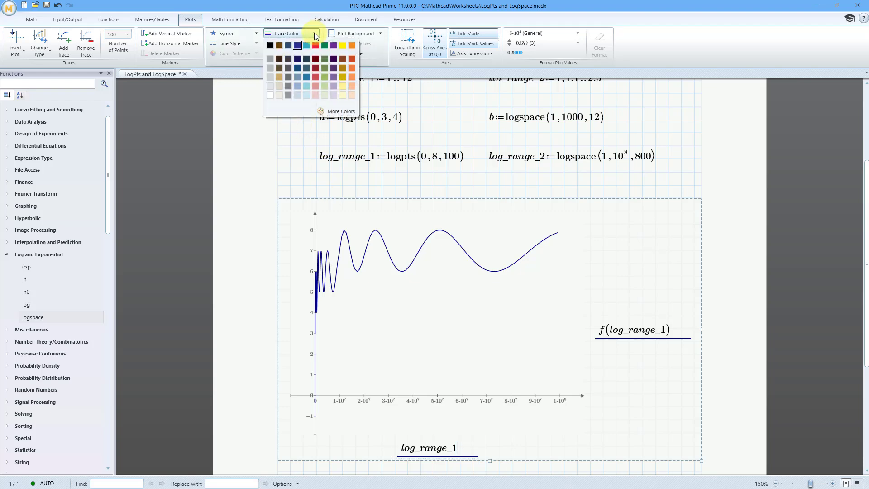
pyautogui.click(341, 112)
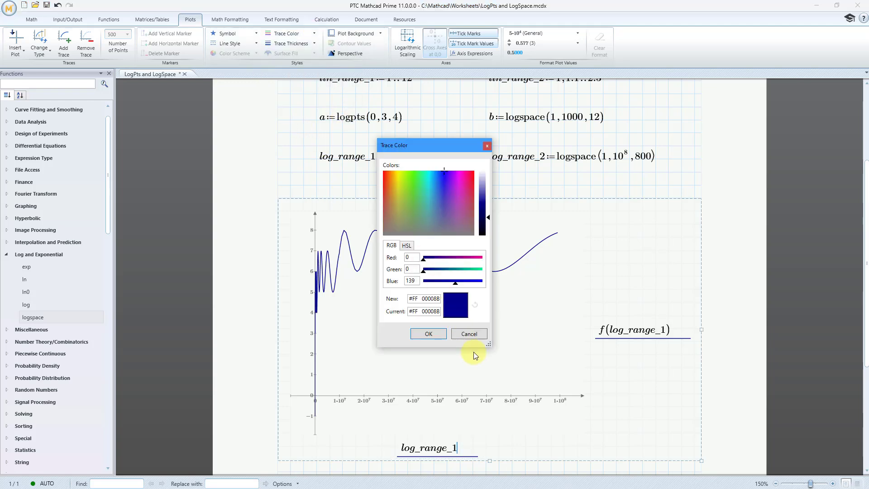
pyautogui.doubleClick(414, 280)
pyautogui.write('255')
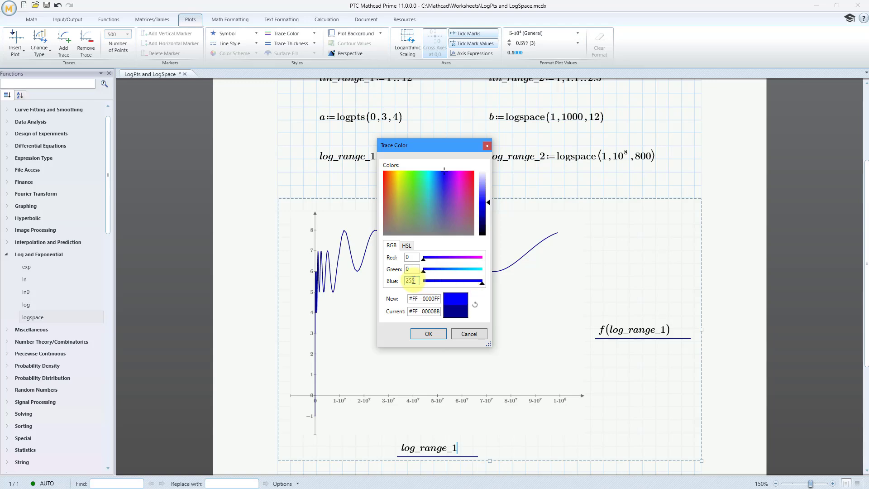
pyautogui.click(429, 334)
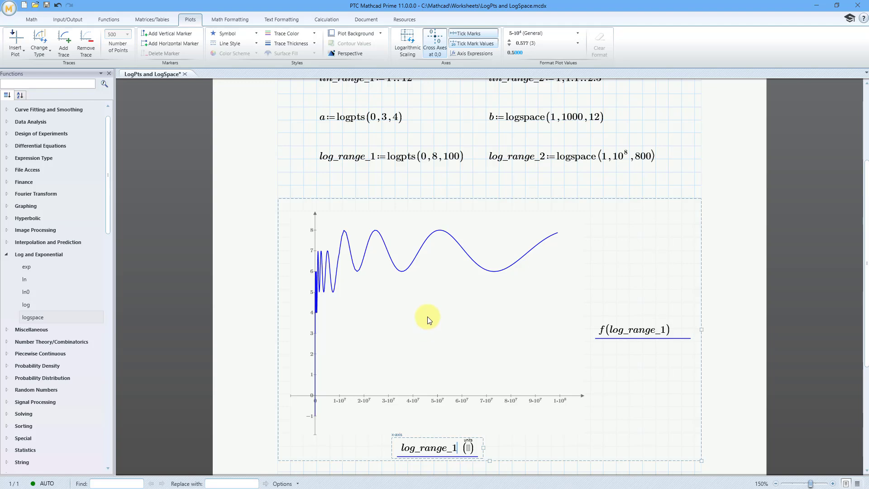
pyautogui.click(303, 47)
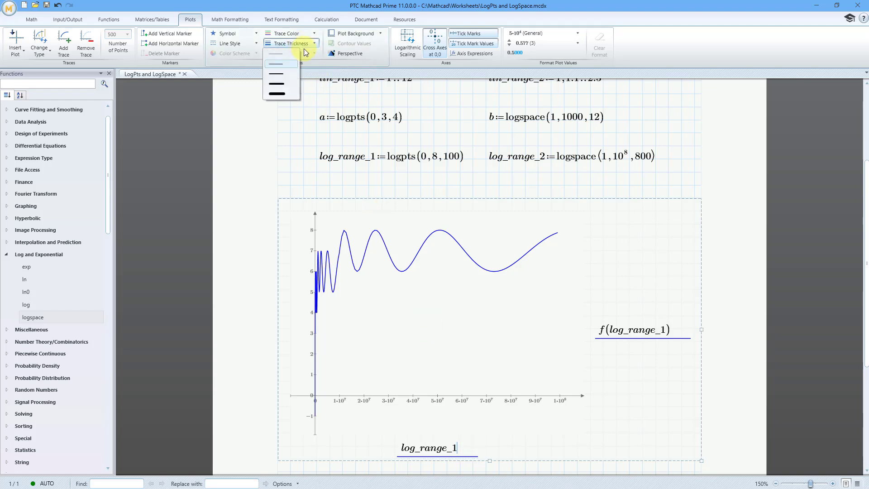
pyautogui.click(276, 75)
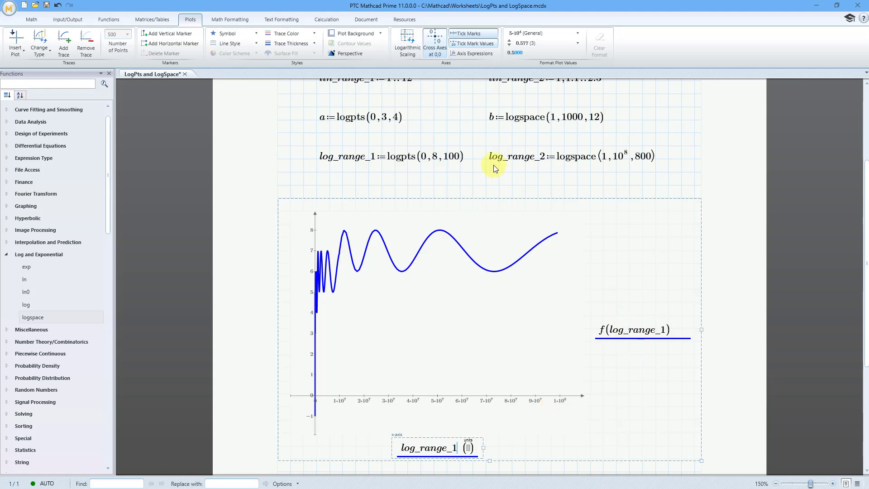
# Copy the whole log_range_1 plot and paste the duplicate near the top of page 2.
pyautogui.click(472, 196)
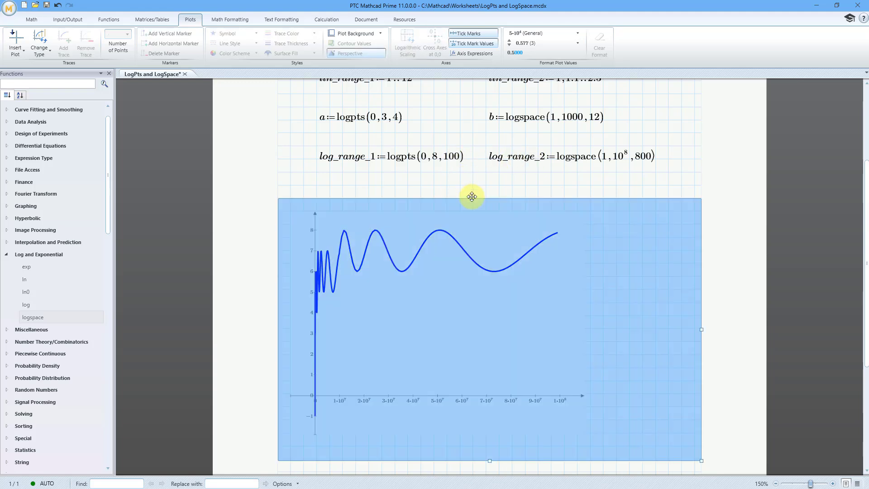
pyautogui.rightClick(472, 196)
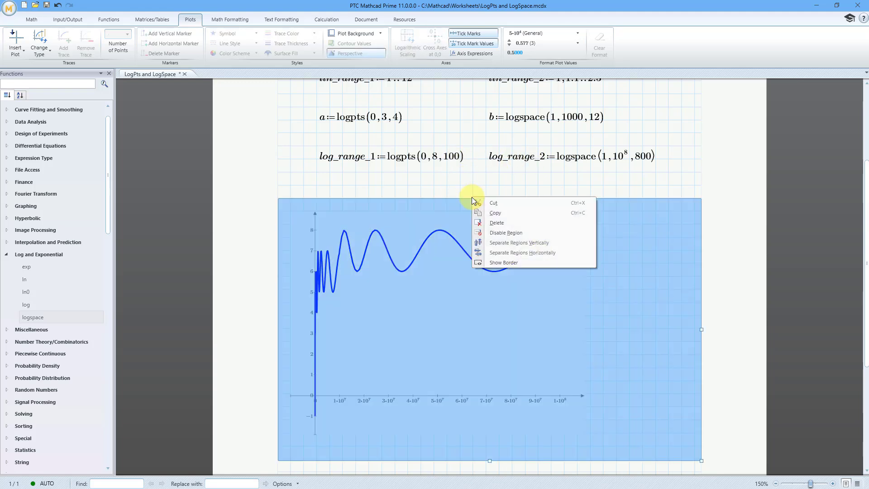
pyautogui.click(501, 212)
pyautogui.scroll(-5, 501, 213)
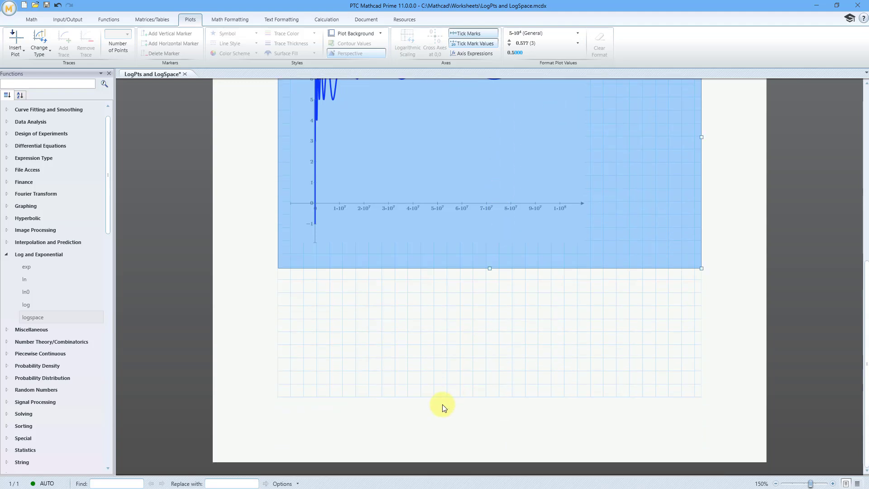
pyautogui.click(436, 397)
pyautogui.scroll(-5, 442, 348)
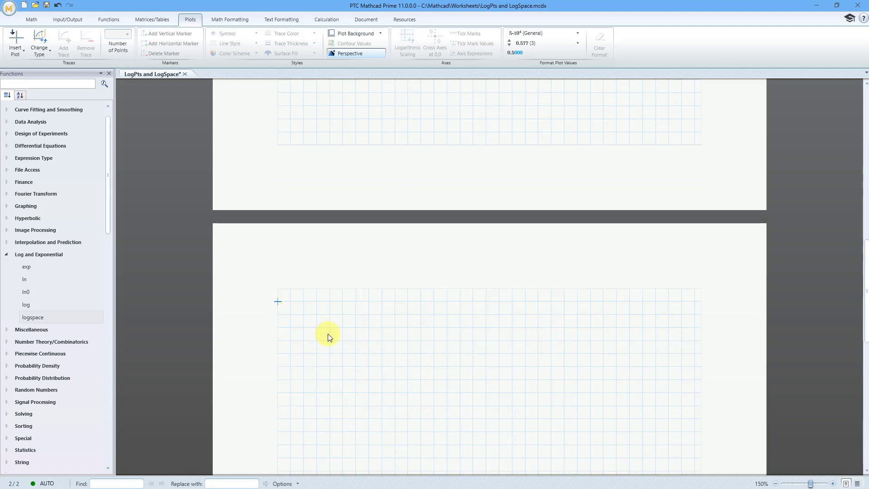
pyautogui.scroll(-3, 337, 328)
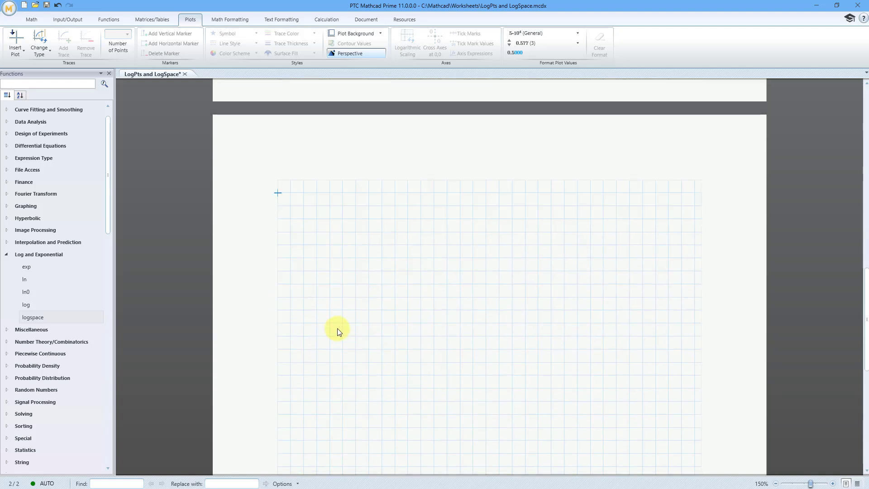
pyautogui.hotkey('ctrl', 'v')
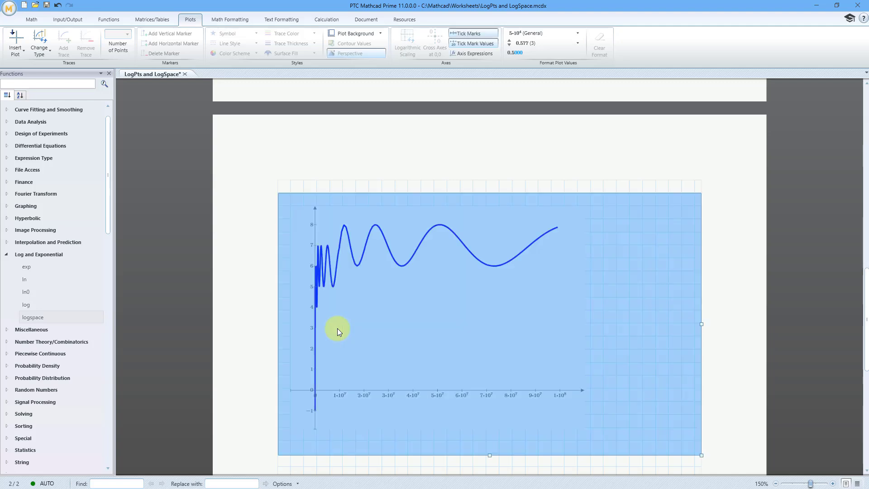
pyautogui.click(500, 187)
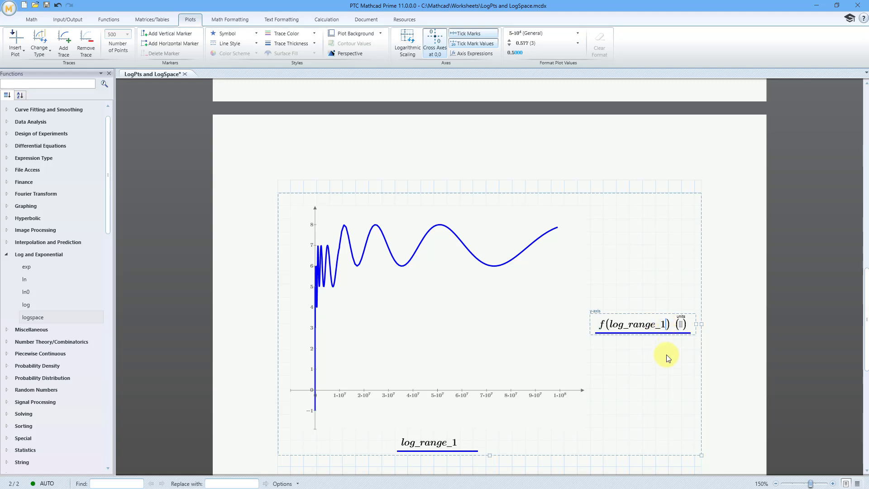
# Change the duplicate plot's y-axis expression to f(log_range_2) and its x-axis expression to log_range_2.
pyautogui.press('BackSpace')
pyautogui.write('2')
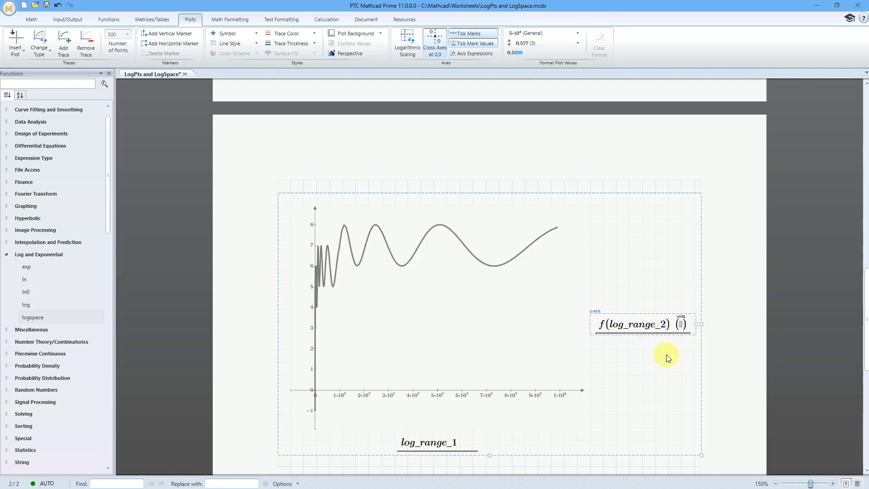
pyautogui.click(455, 443)
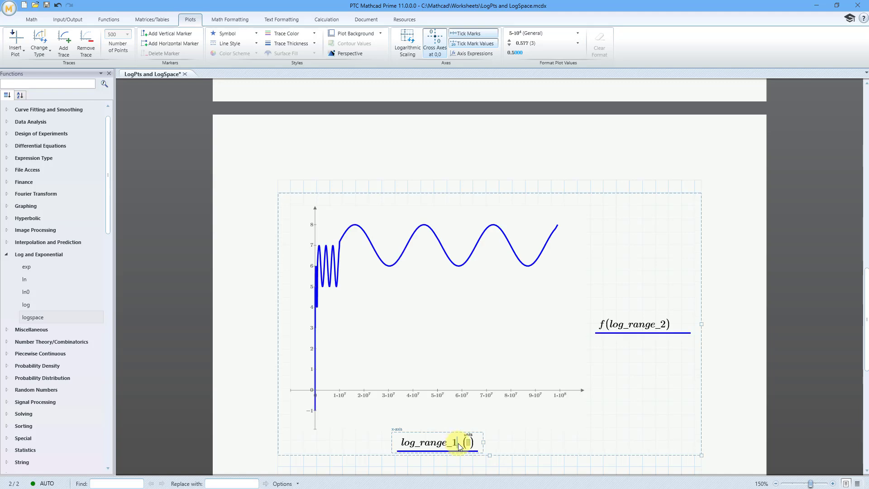
pyautogui.press('BackSpace')
pyautogui.write('2')
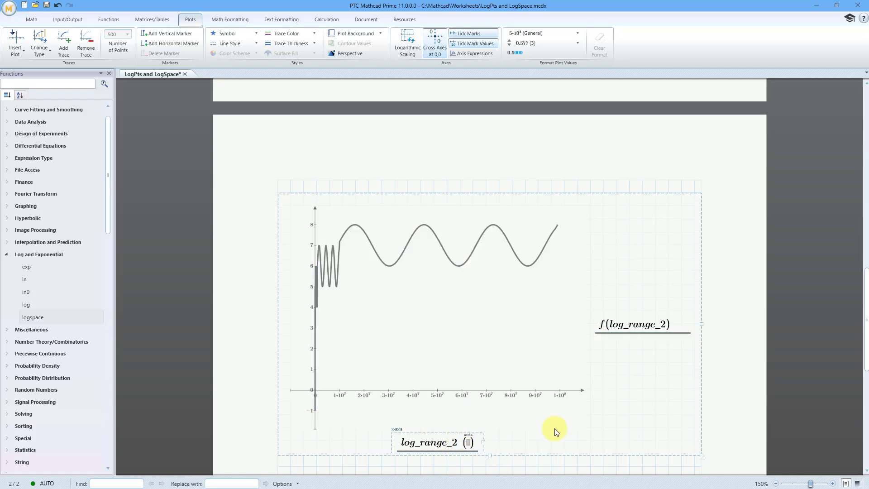
pyautogui.click(589, 182)
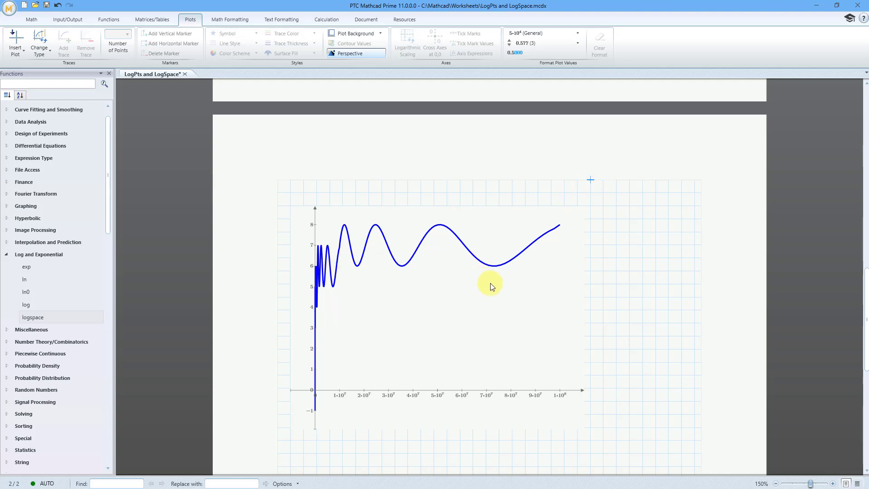
# Apply logarithmic scaling to the x-axis of the log_range_1 plot on page 1.
pyautogui.scroll(-5, 490, 285)
pyautogui.scroll(5, 491, 285)
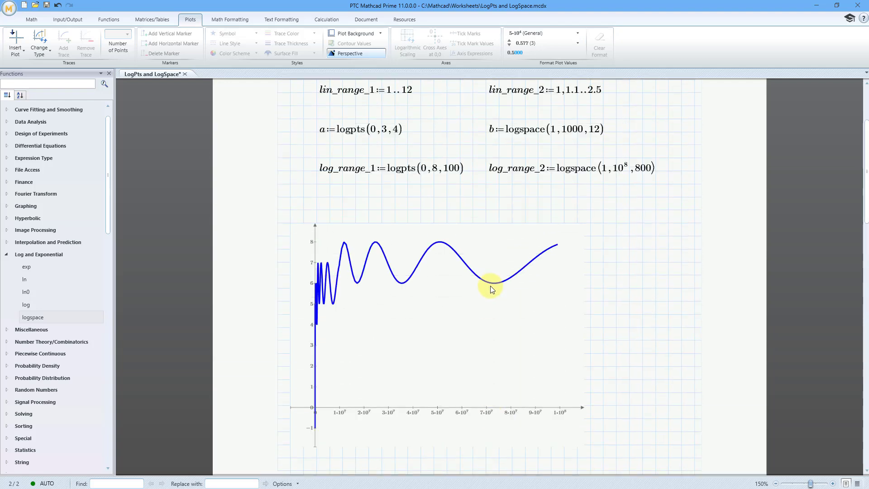
pyautogui.click(499, 324)
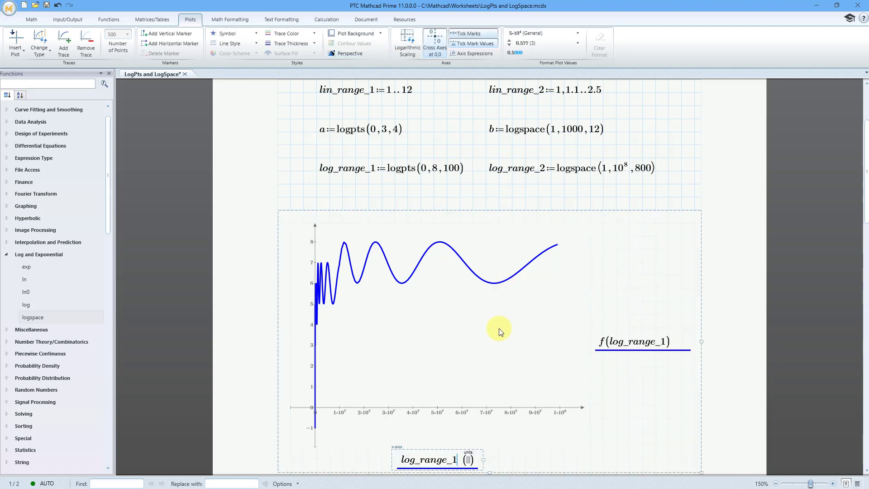
pyautogui.scroll(-1, 502, 329)
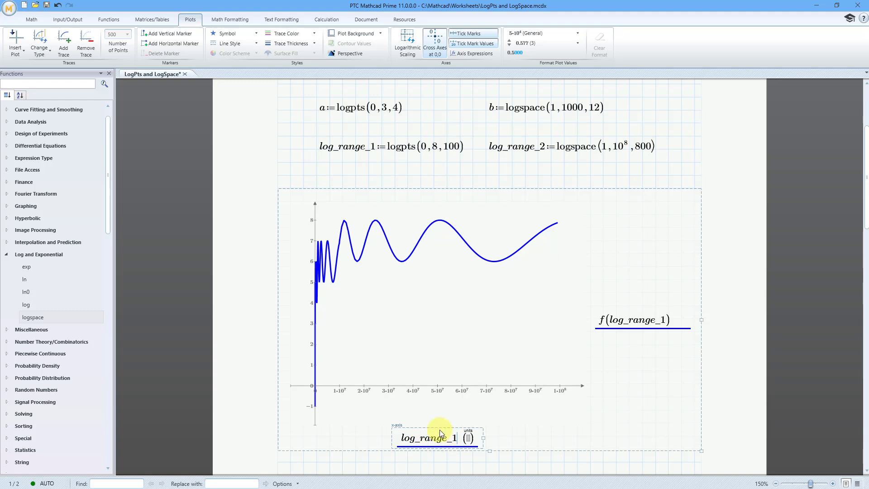
pyautogui.click(409, 52)
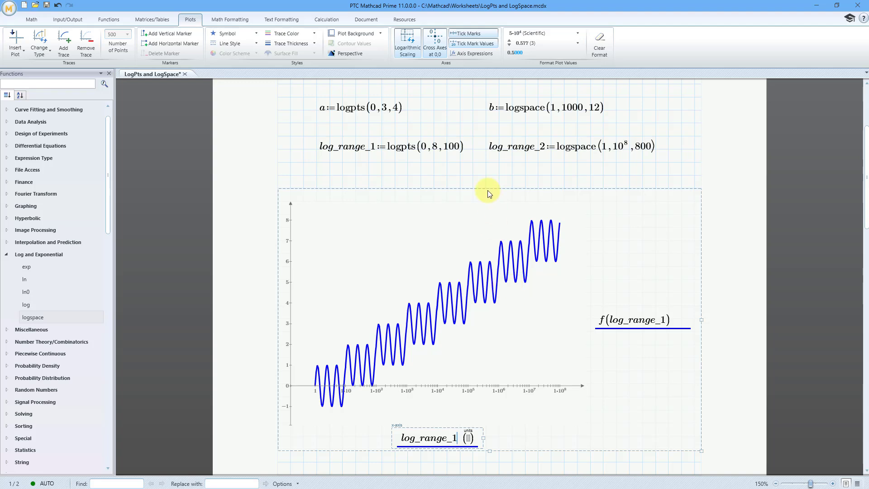
pyautogui.click(485, 172)
# Apply logarithmic scaling to the x-axis of the log_range_2 plot on page 2.
pyautogui.scroll(-10, 485, 179)
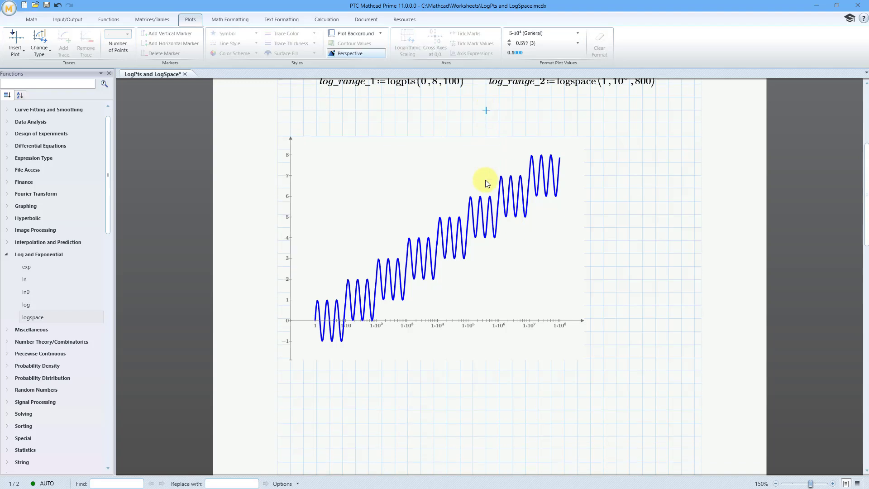
pyautogui.scroll(-1, 483, 186)
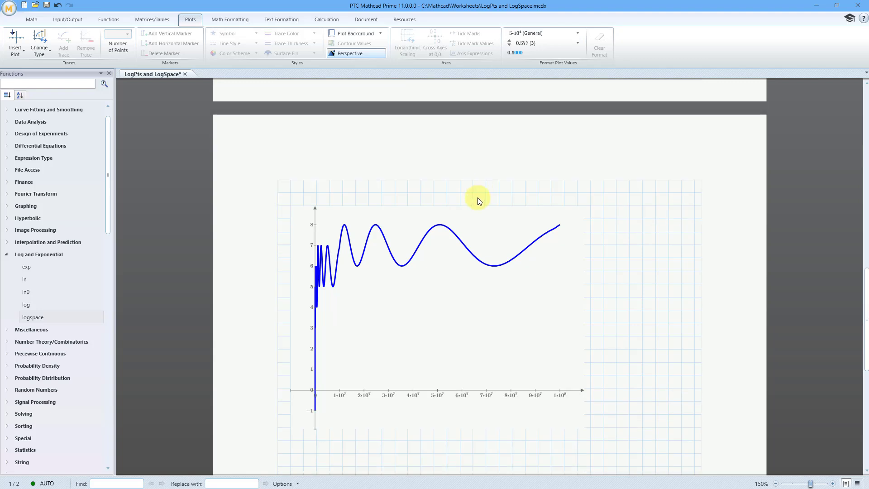
pyautogui.click(442, 318)
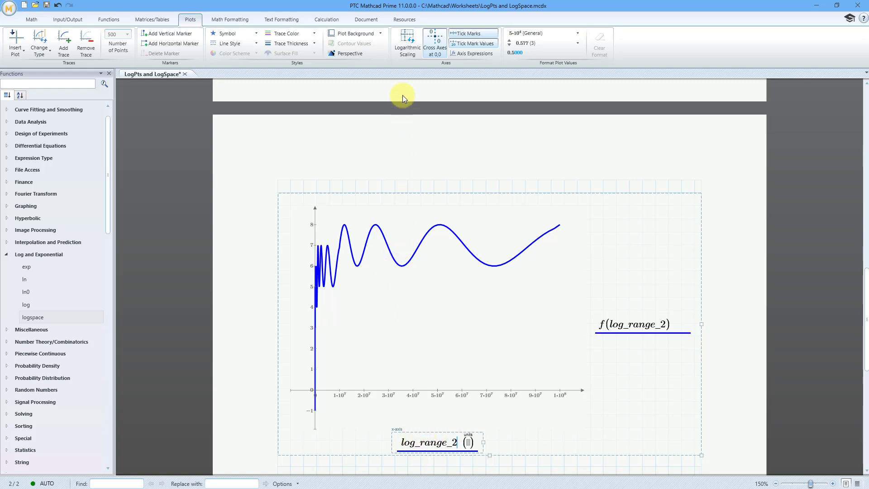
pyautogui.click(407, 46)
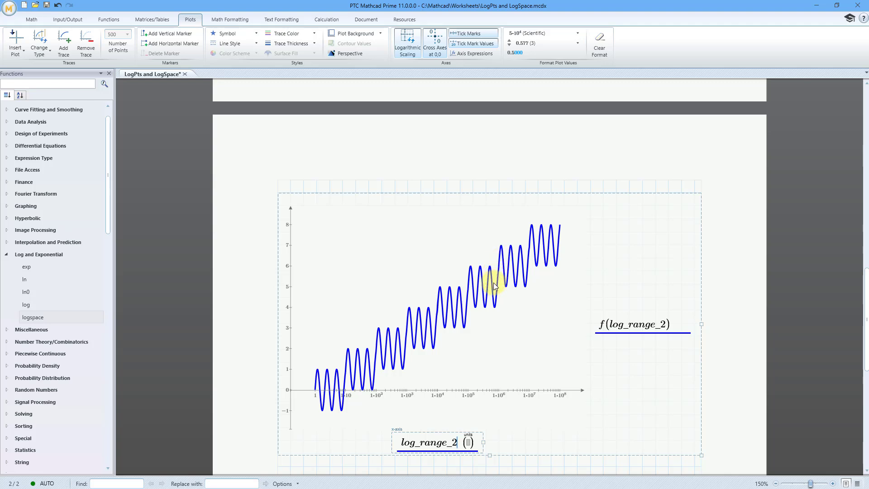
# Move the log_range_1 plot up on page 1 so it sits directly below the log_range_1 and log_range_2 definitions.
pyautogui.scroll(1, 493, 284)
pyautogui.scroll(3, 493, 284)
pyautogui.scroll(-10, 492, 284)
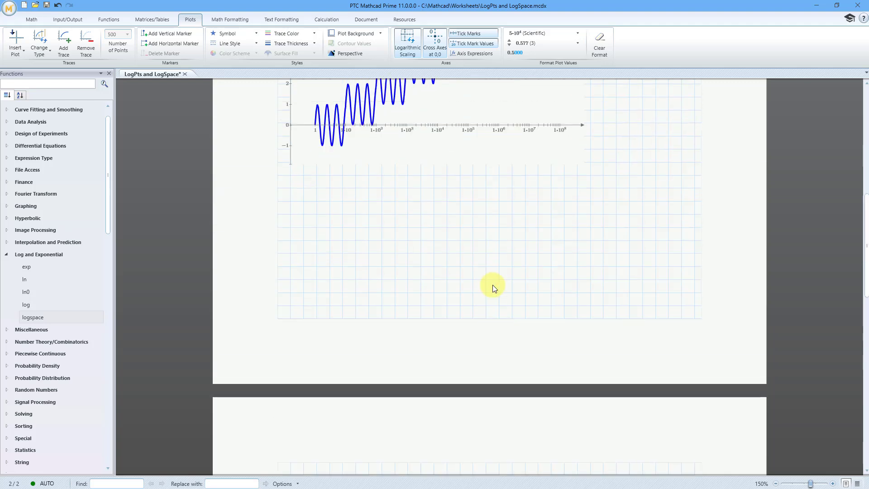
pyautogui.scroll(10, 492, 285)
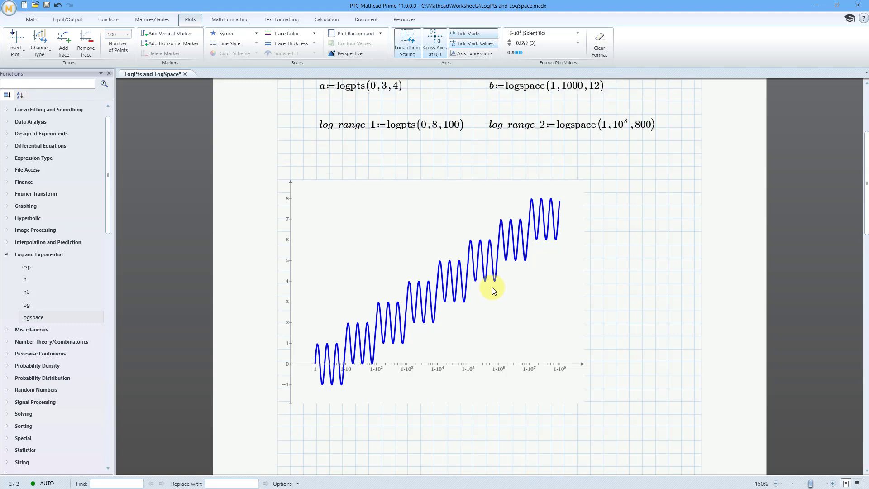
pyautogui.scroll(5, 492, 287)
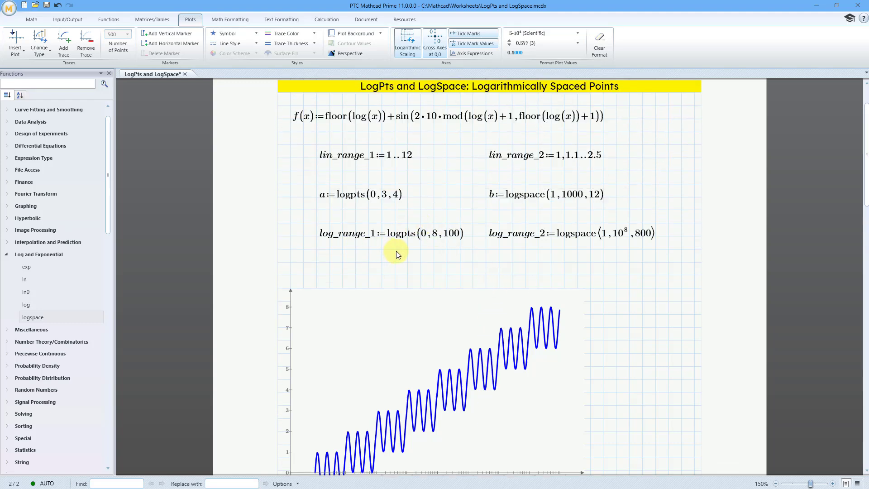
pyautogui.click(414, 284)
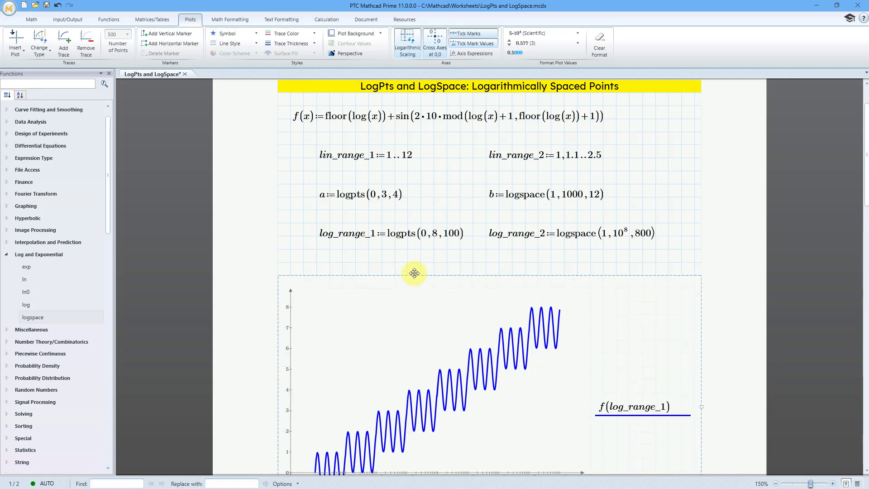
pyautogui.moveTo(414, 273); pyautogui.dragTo(414, 242)
pyautogui.scroll(-2, 414, 243)
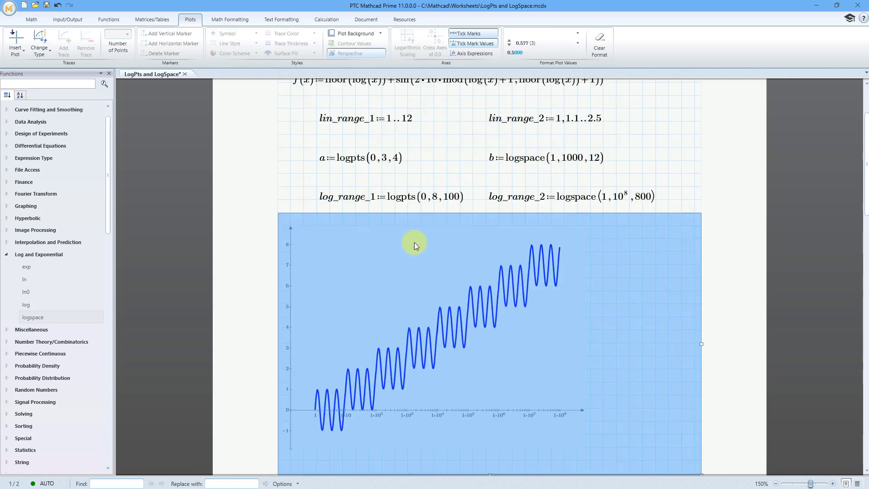
pyautogui.click(296, 173)
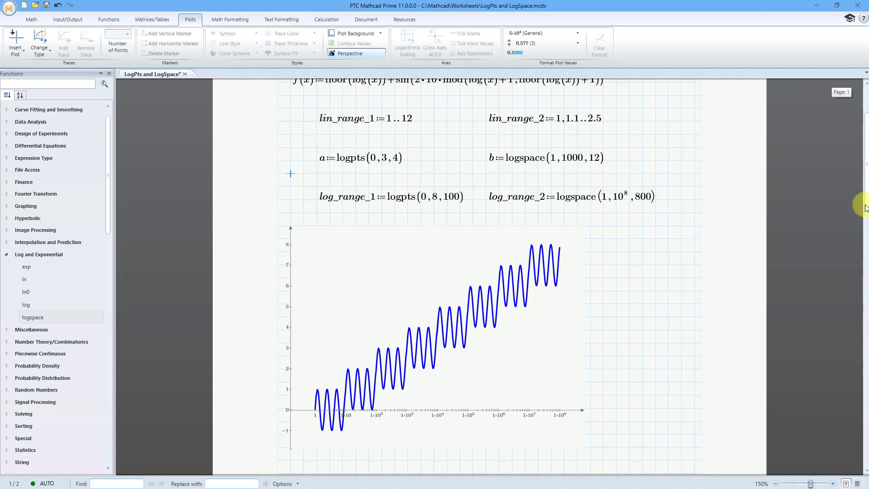
pyautogui.moveTo(865, 189); pyautogui.dragTo(865, 185)
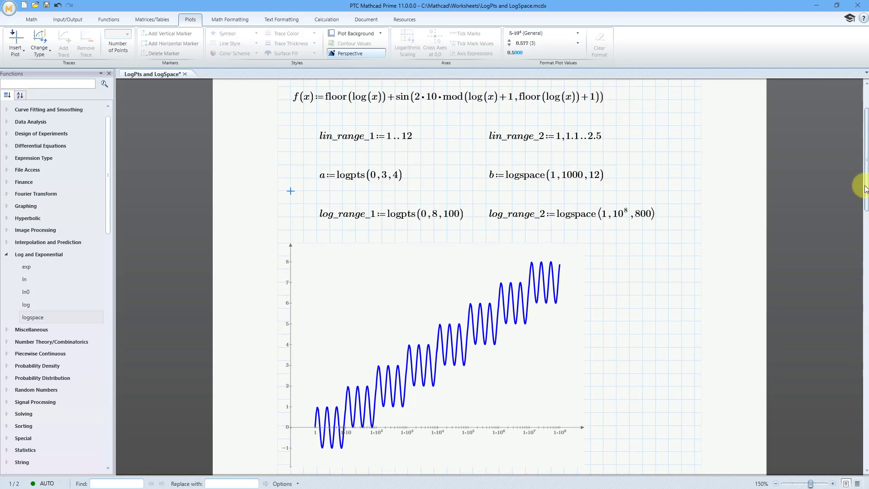